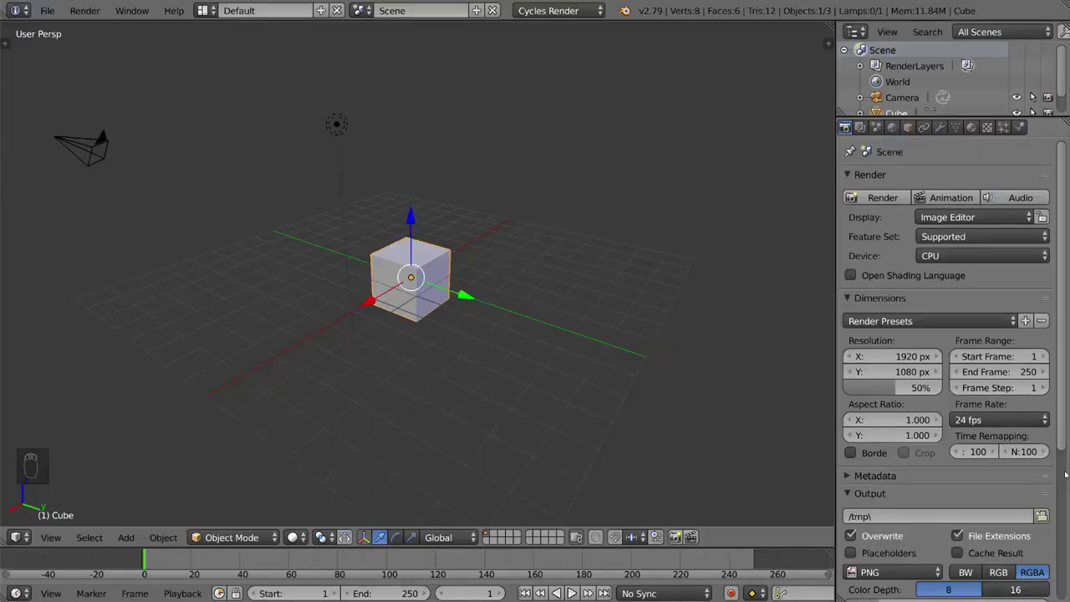
# Place the cube at the lower-left of the grid at the animation start
pyautogui.hotkey('alt', 'a')
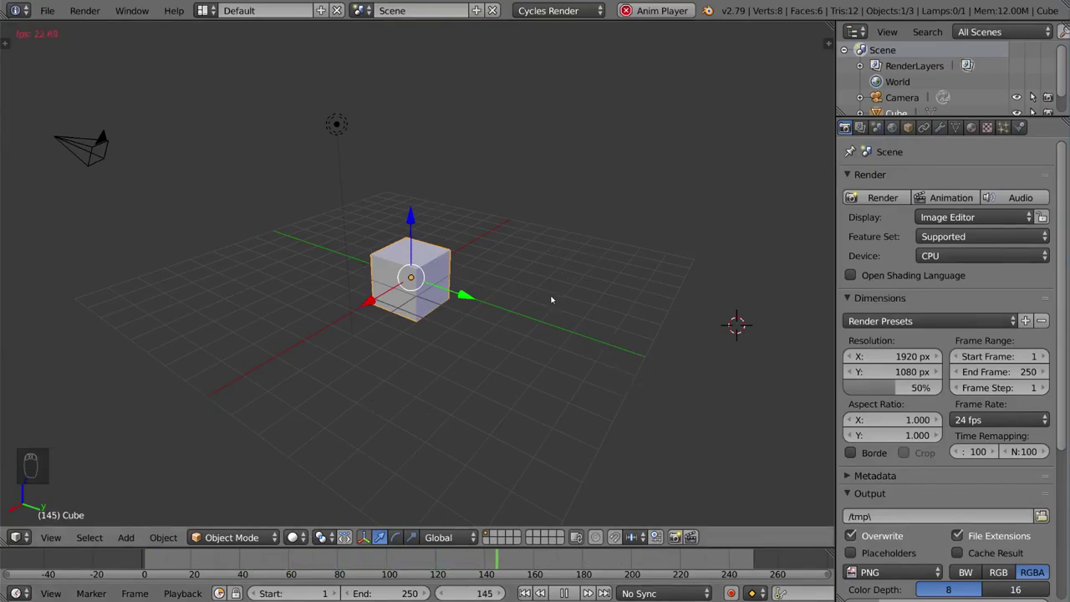
pyautogui.hotkey('alt', 'a')
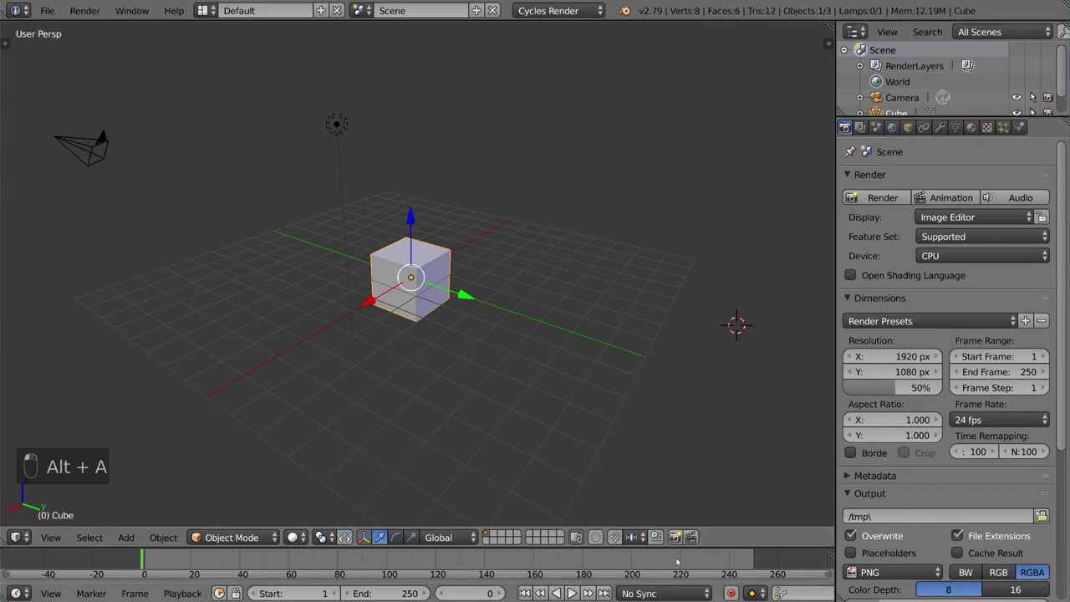
pyautogui.press('g')
pyautogui.click(388, 354)
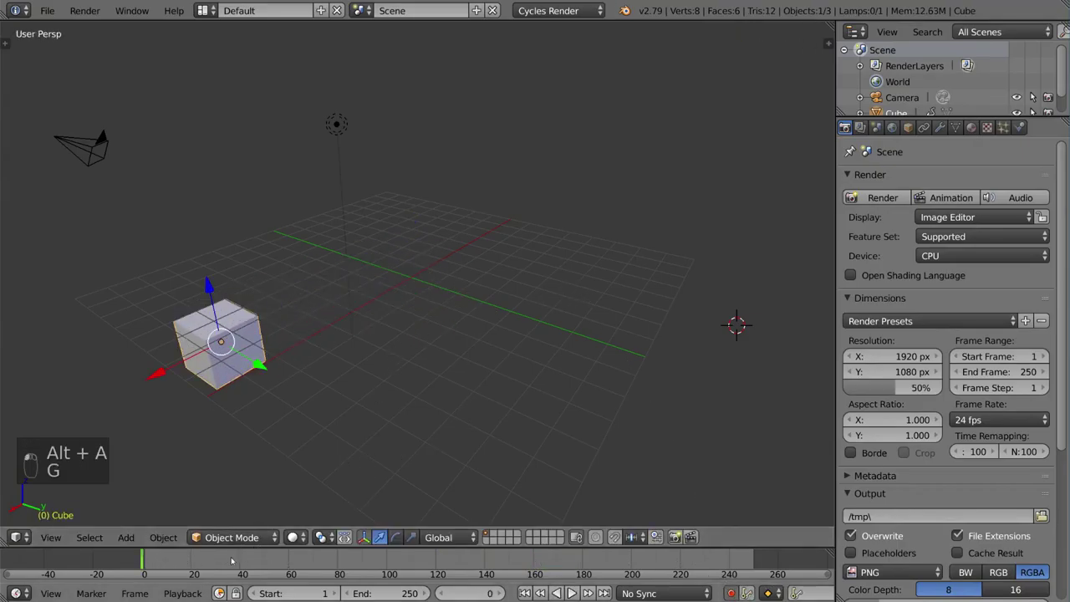
# At frame 80, move the cube to the upper-right of the grid
pyautogui.click(247, 562)
pyautogui.moveTo(247, 561); pyautogui.dragTo(338, 560)
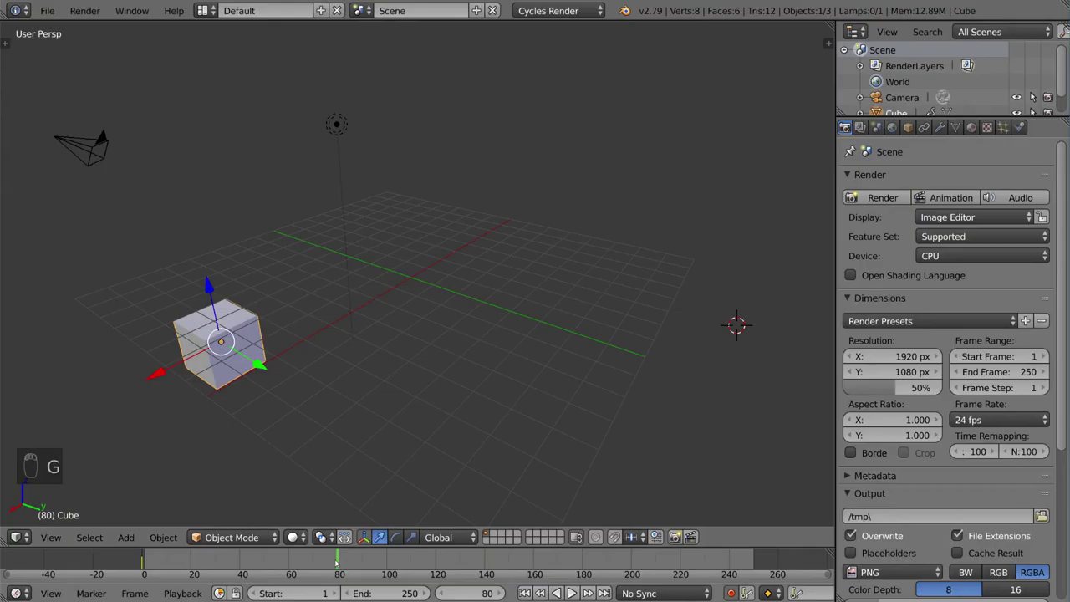
pyautogui.press('g')
pyautogui.click(704, 214)
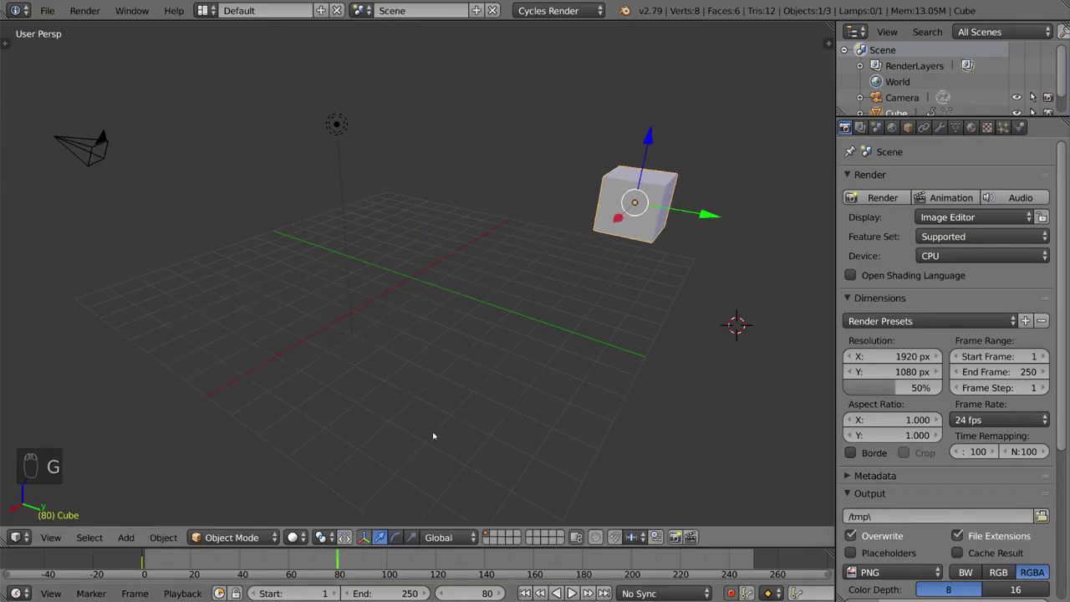
# Replay and scrub the animation to check the cube's new motion
pyautogui.moveTo(337, 562); pyautogui.dragTo(146, 562)
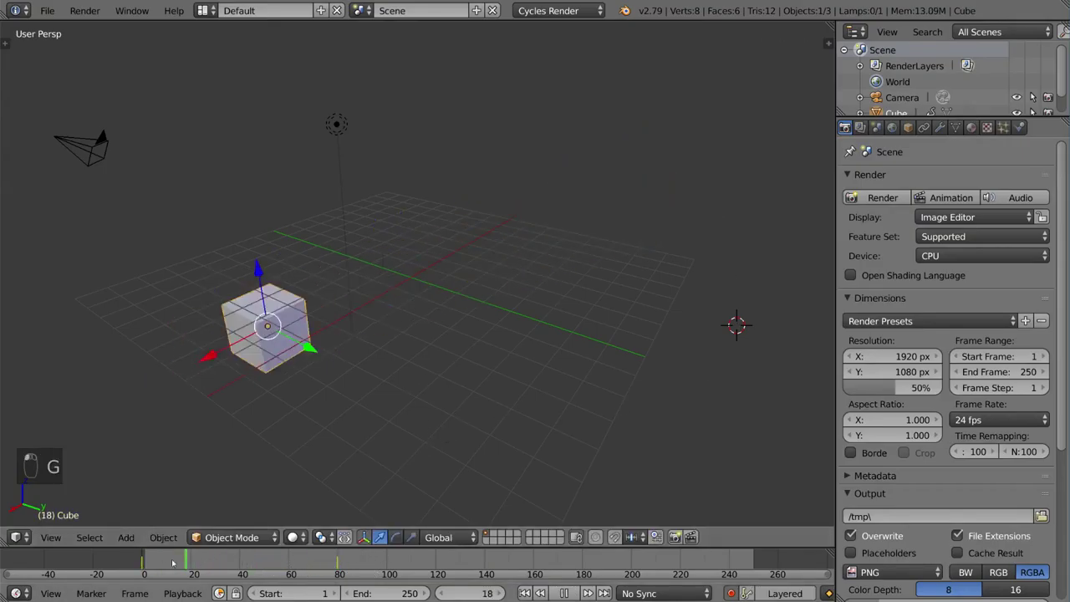
pyautogui.hotkey('alt', 'a')
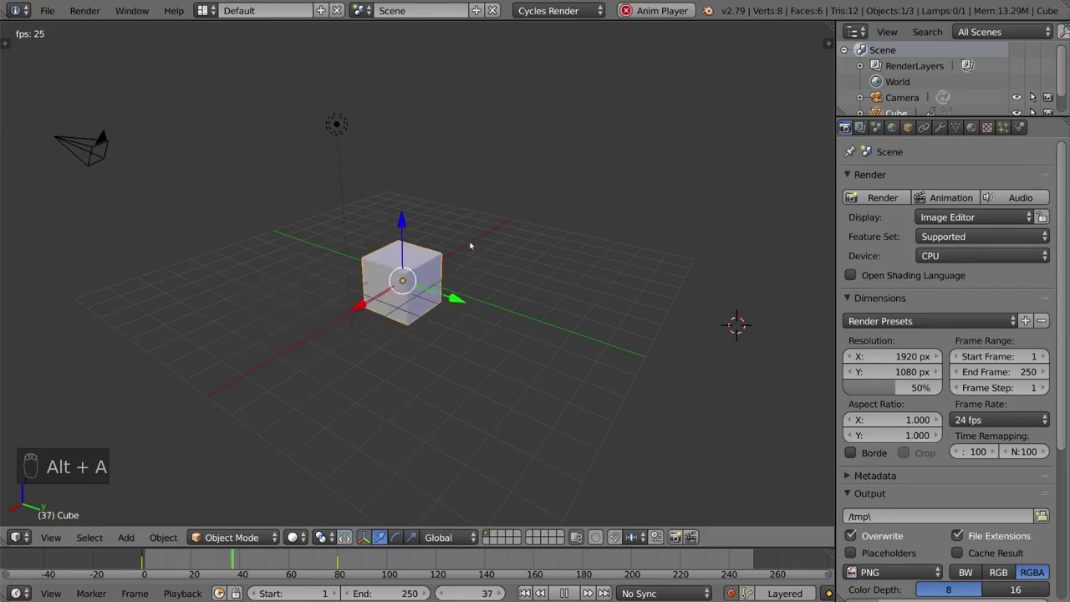
pyautogui.hotkey('alt', 'a')
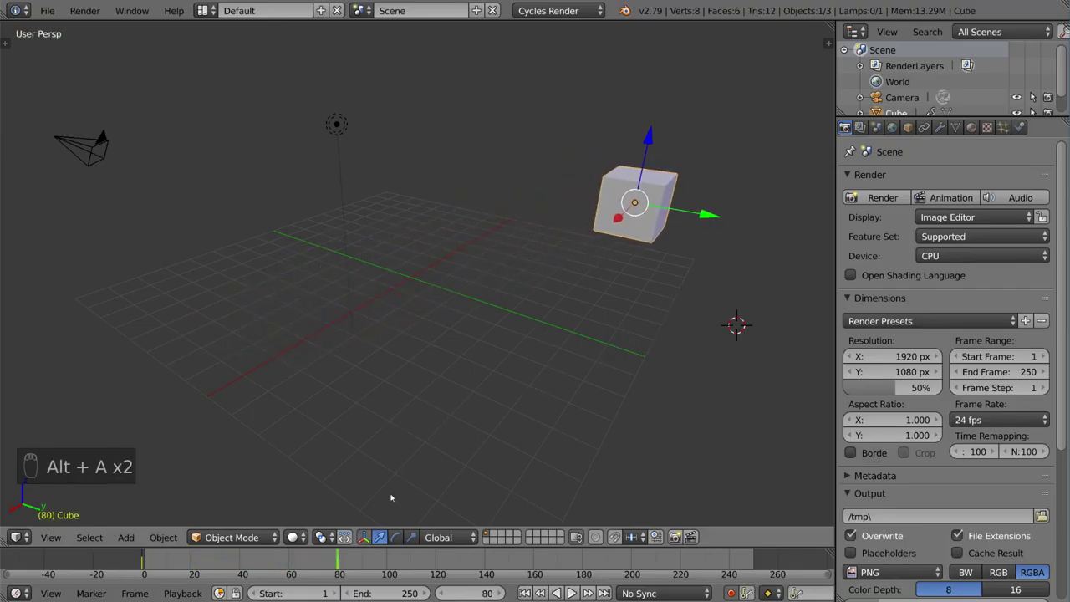
pyautogui.moveTo(143, 562)
pyautogui.mouseDown()
pyautogui.moveTo(338, 561)
pyautogui.moveTo(276, 593)
pyautogui.mouseUp()
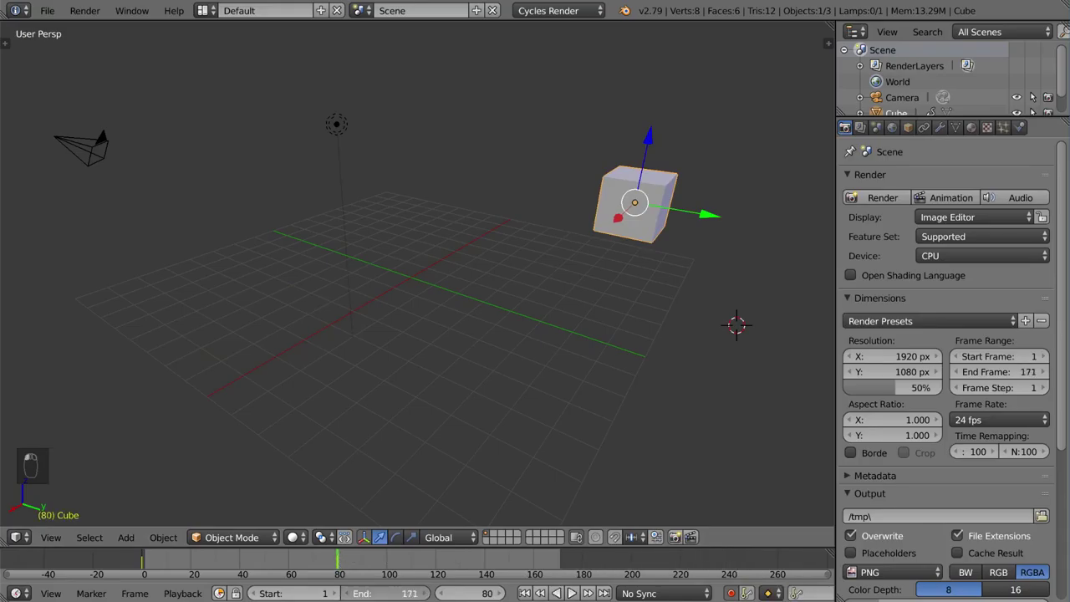
# Set the animation End frame to 80 and play the shortened animation
pyautogui.moveTo(409, 593)
pyautogui.mouseDown()
pyautogui.moveTo(355, 593)
pyautogui.moveTo(403, 594)
pyautogui.mouseUp()
pyautogui.write('80')
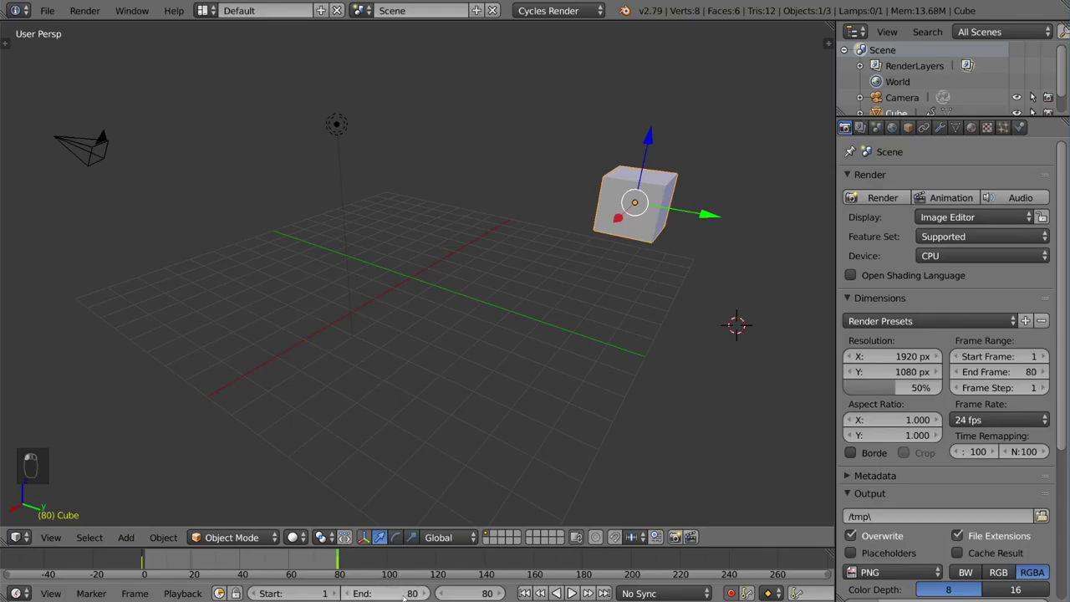
pyautogui.hotkey('alt', 'a')
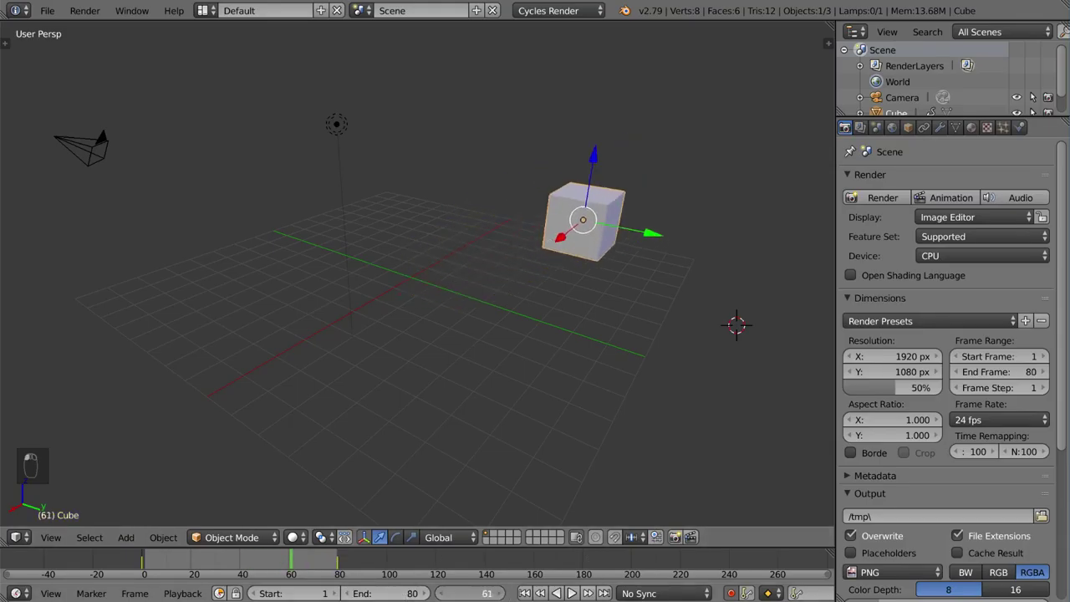
pyautogui.press('Escape')
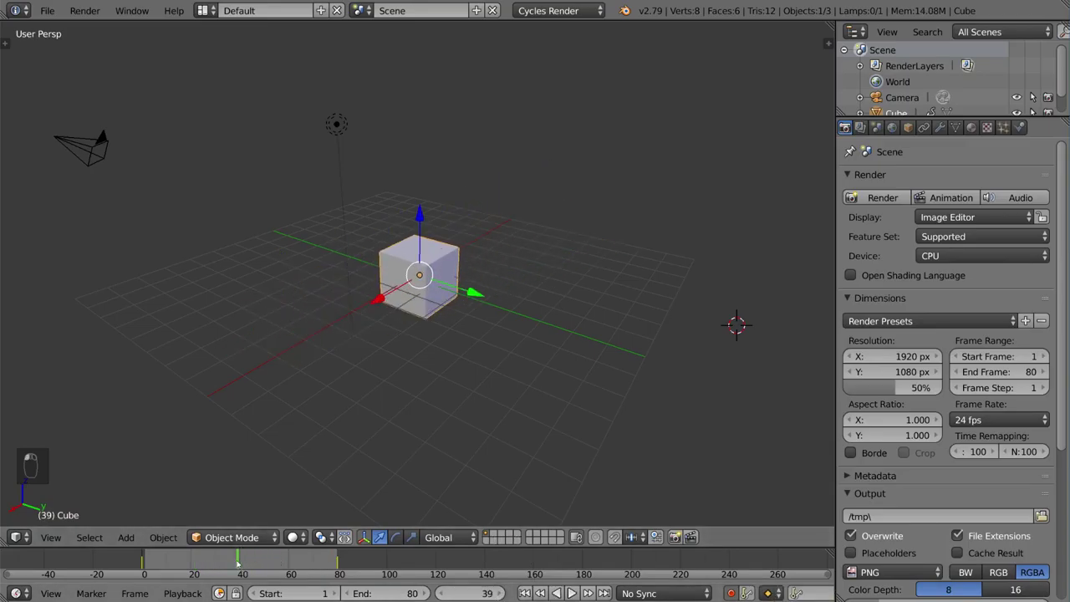
# Zoom the view and jump between the first and last frames to check the cube's path
pyautogui.keyDown('alt'); pyautogui.scroll(15, 622, 364); pyautogui.keyUp('alt')
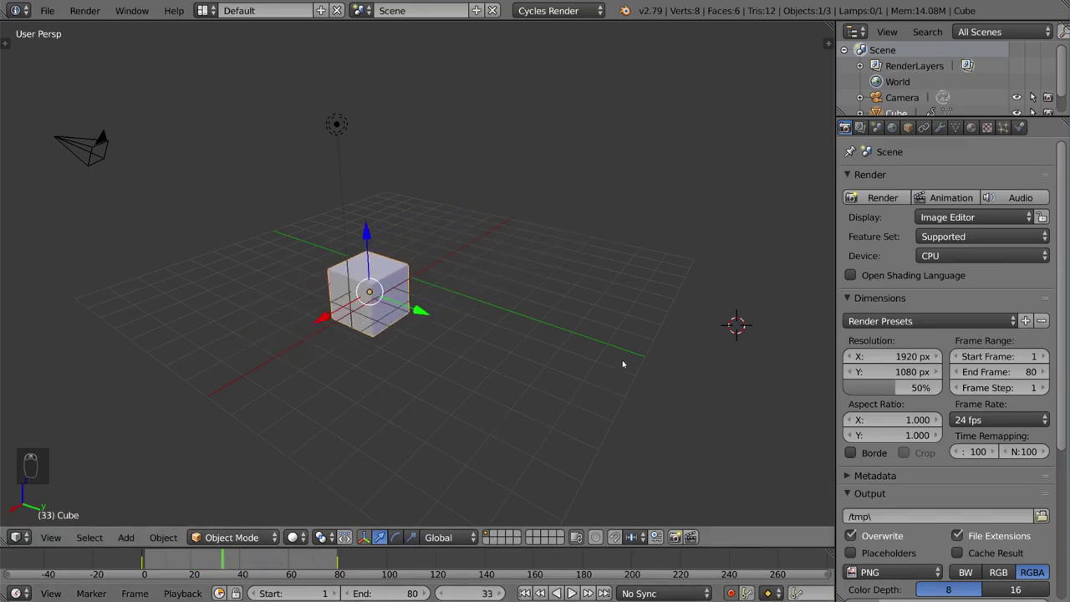
pyautogui.keyDown('alt'); pyautogui.scroll(13, 623, 363); pyautogui.keyUp('alt')
pyautogui.keyDown('alt'); pyautogui.scroll(-8, 635, 361); pyautogui.keyUp('alt')
pyautogui.keyDown('alt'); pyautogui.scroll(-8, 642, 361); pyautogui.keyUp('alt')
pyautogui.keyDown('alt'); pyautogui.scroll(-16, 636, 358); pyautogui.keyUp('alt')
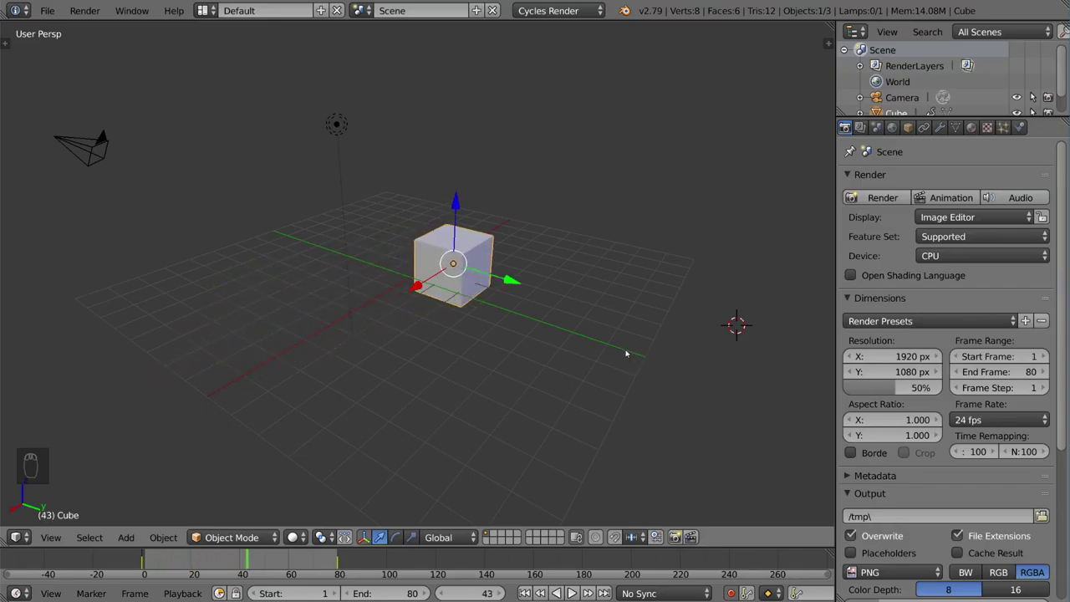
pyautogui.hotkey('shift', 'Left')
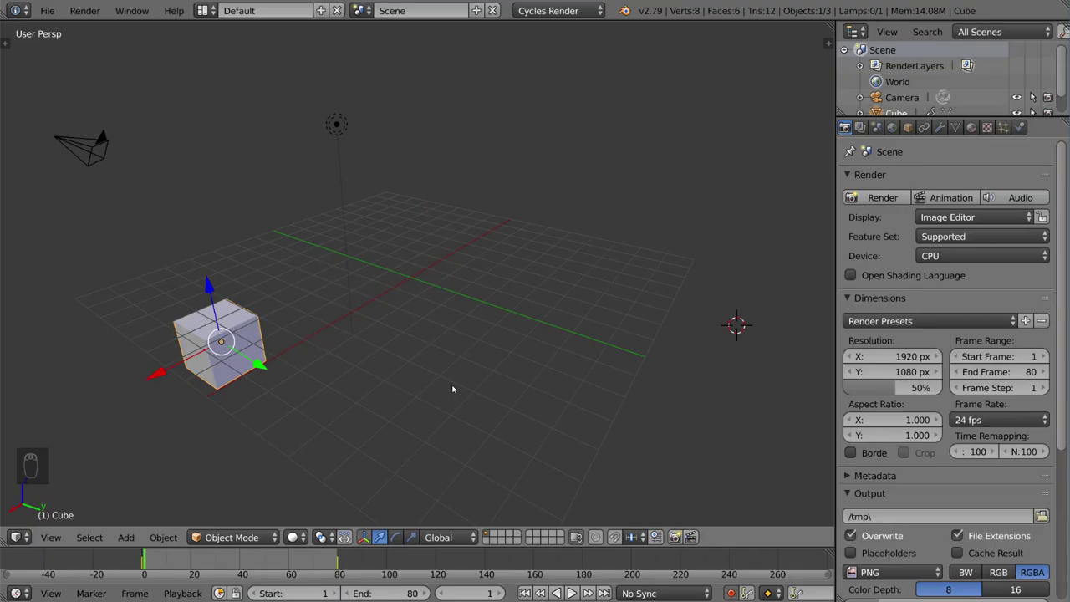
pyautogui.hotkey('shift', 'Right')
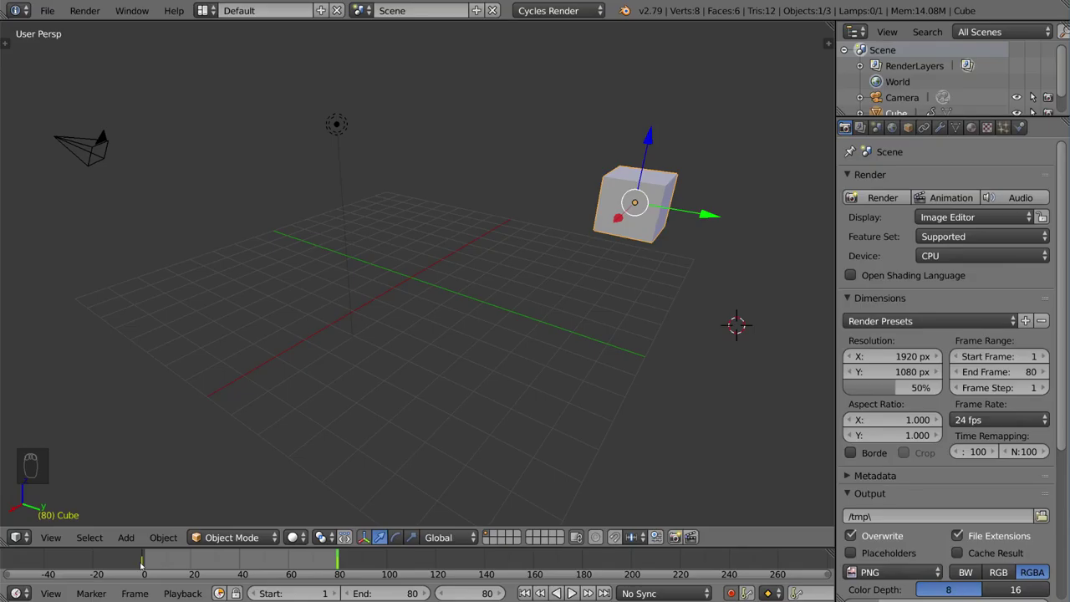
# Play from the start, stop at frame 36, and add a timeline marker there
pyautogui.click(142, 565)
pyautogui.hotkey('alt', 'a')
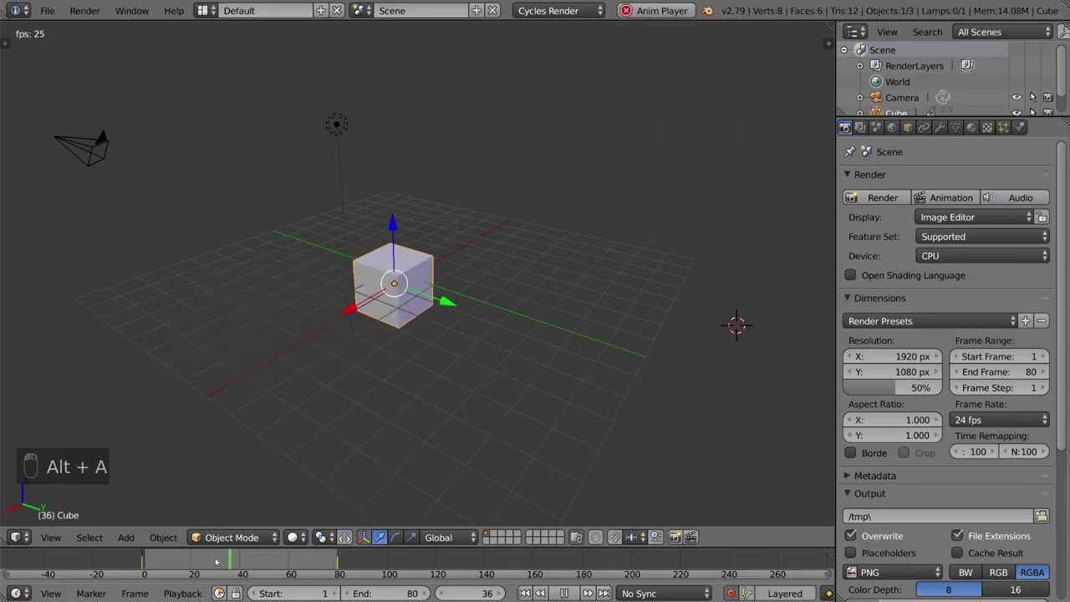
pyautogui.hotkey('alt', 'a')
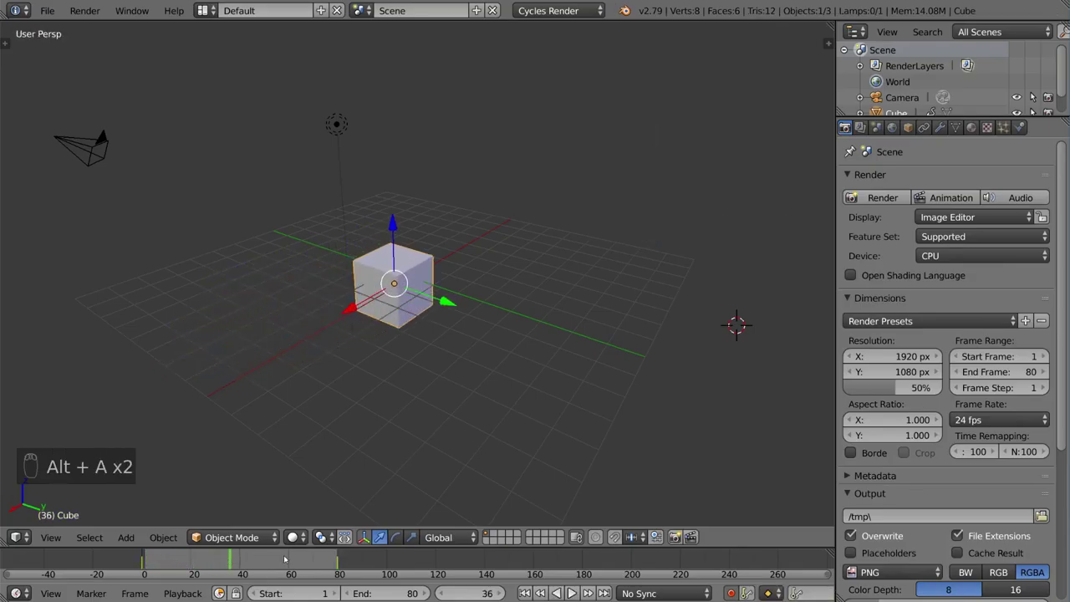
pyautogui.press('m')
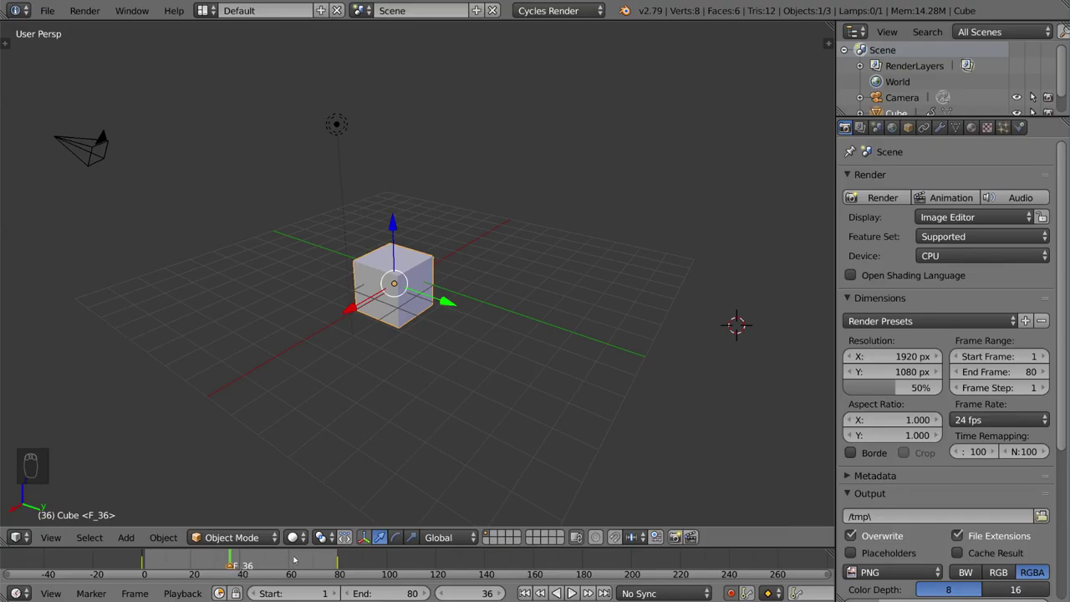
# Rename the frame-36 marker 'Explosion' using Ctrl+M
pyautogui.hotkey('ctrl', 'm')
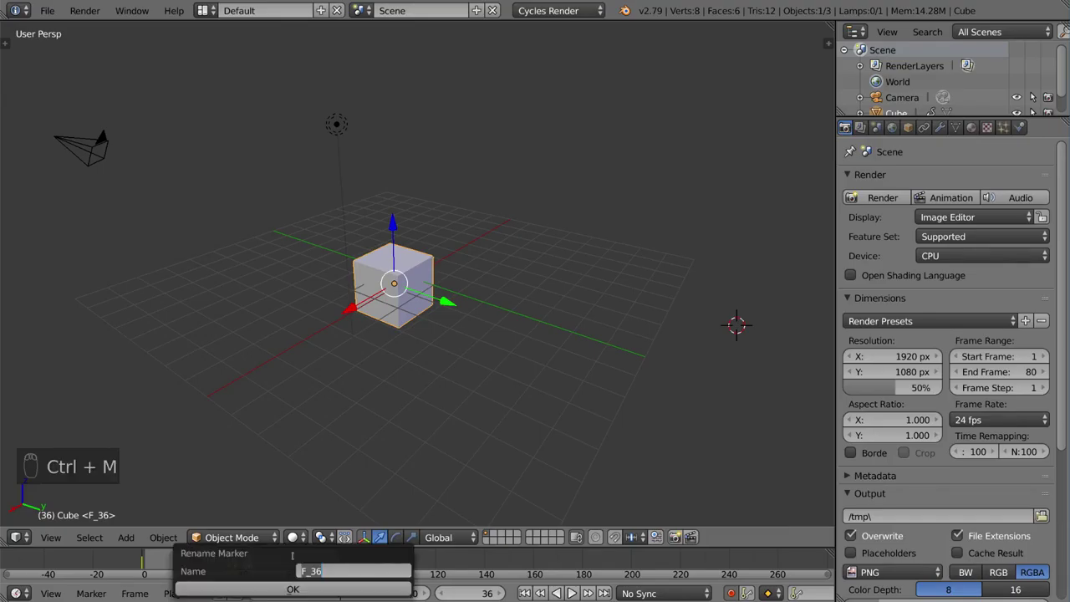
pyautogui.write('Explosion')
pyautogui.click(297, 589)
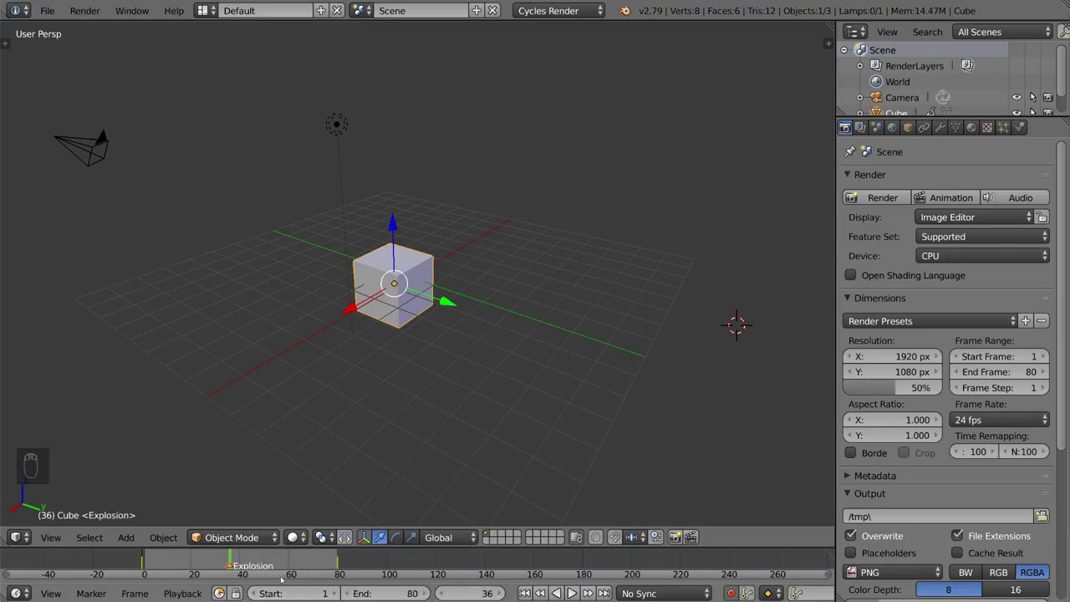
pyautogui.click(92, 594)
# Settle the Explosion marker just after frame 36 and rewind the playhead to frame 0
pyautogui.press('g')
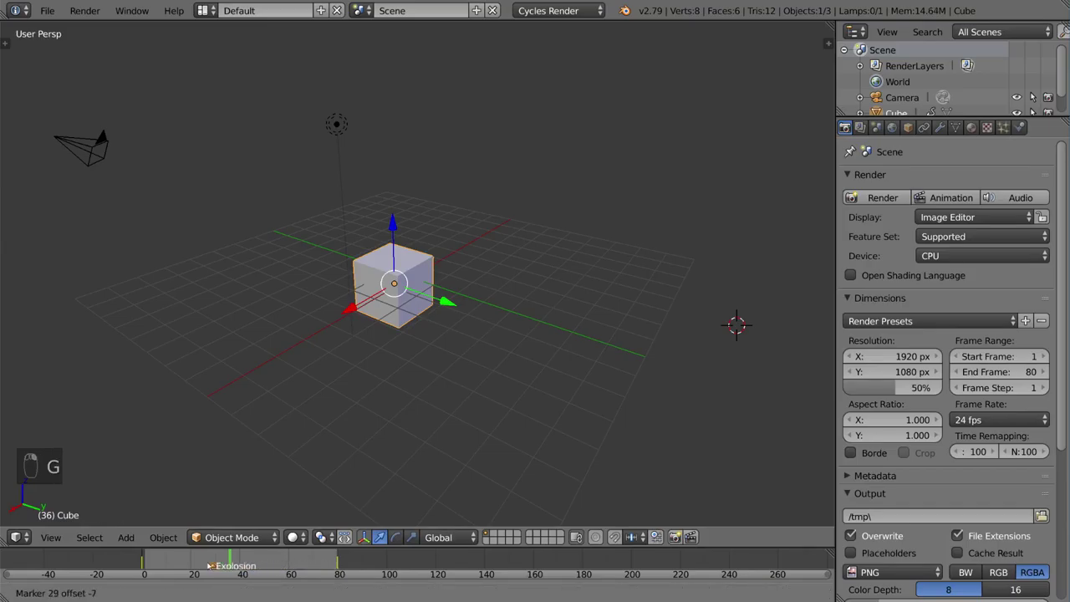
pyautogui.press('g')
pyautogui.click(269, 562)
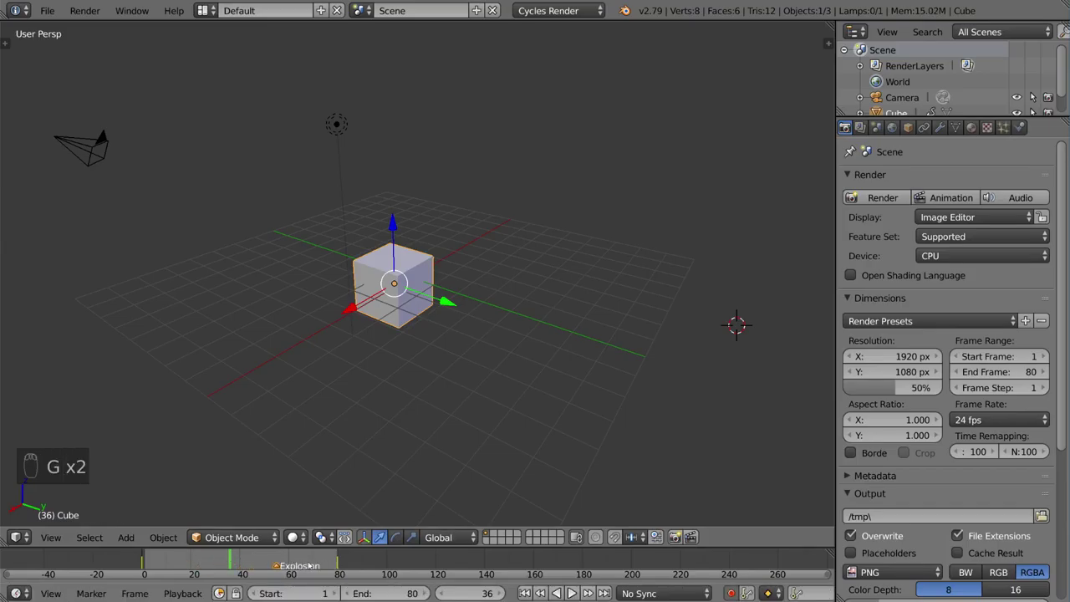
pyautogui.press('g')
pyautogui.click(206, 569)
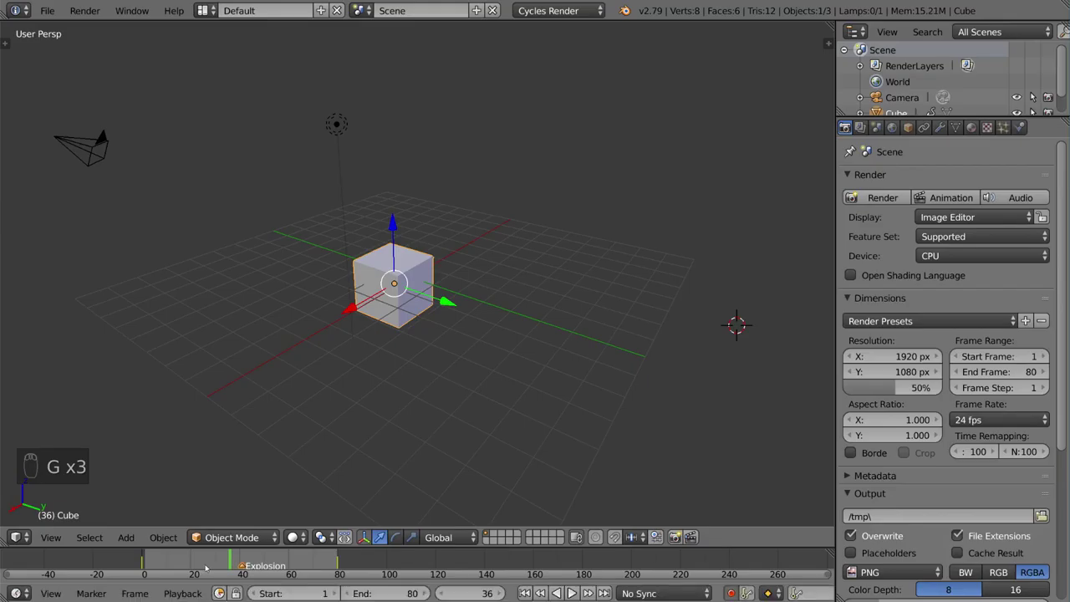
pyautogui.press('g')
pyautogui.click(203, 564)
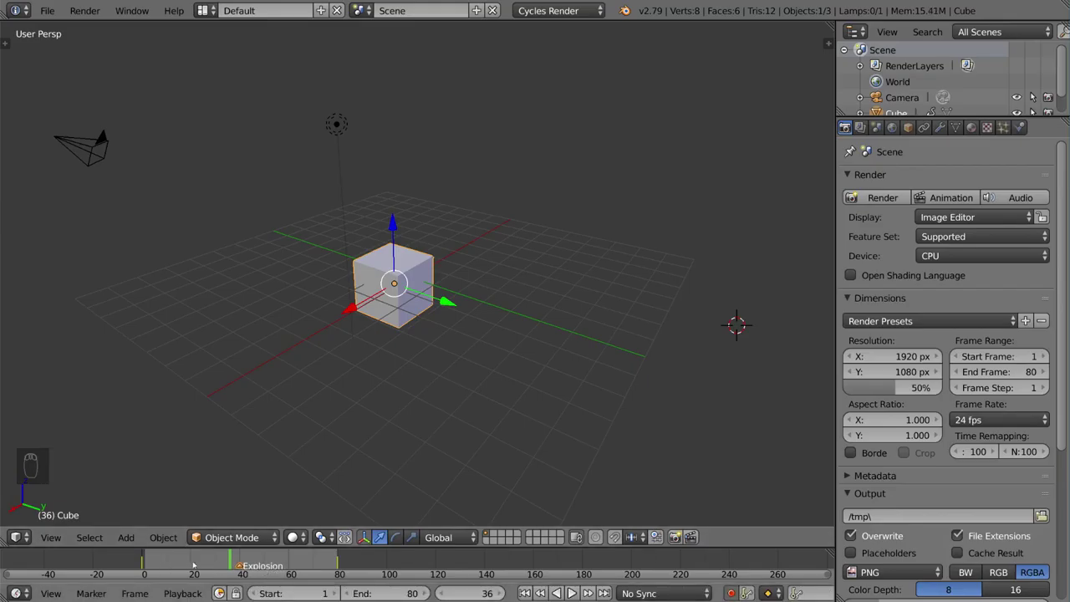
pyautogui.moveTo(220, 559); pyautogui.dragTo(144, 559)
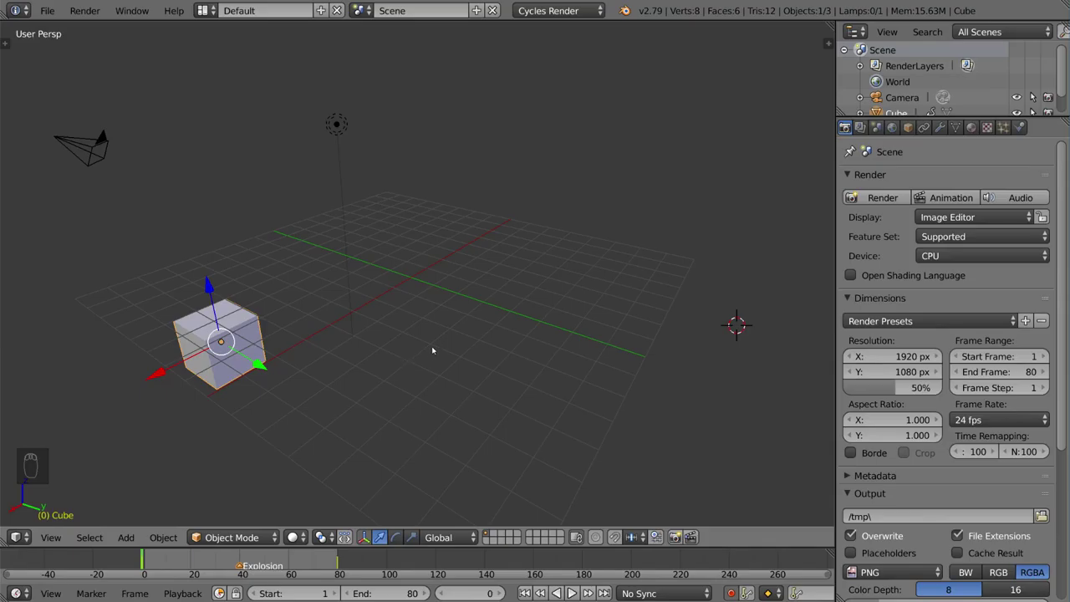
# Duplicate the camera to the upper-right of the scene and view through Camera.001
pyautogui.rightClick(107, 144)
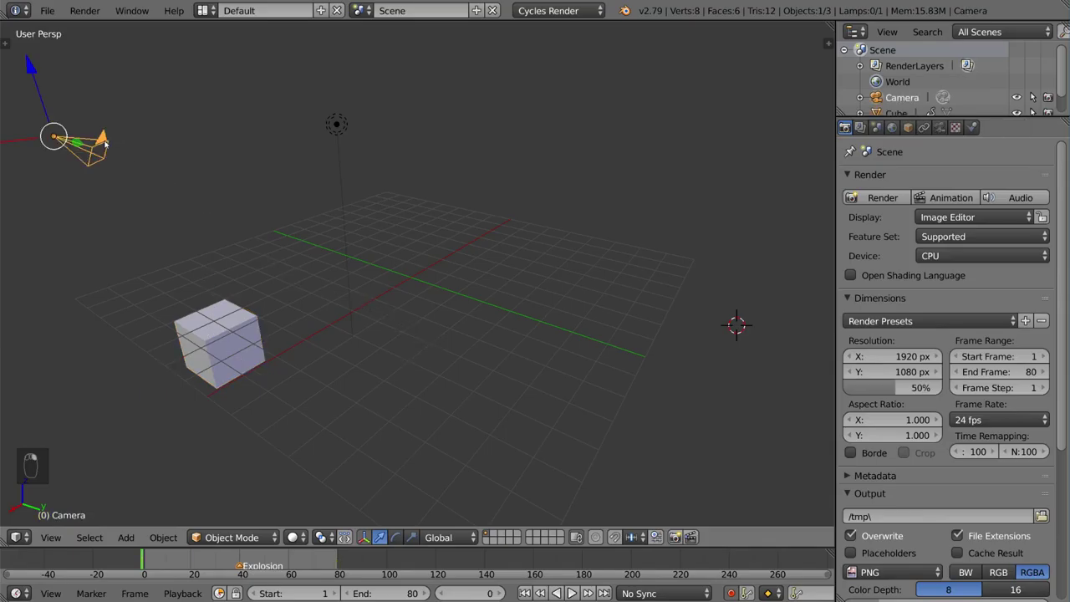
pyautogui.hotkey('shift', 'd')
pyautogui.click(695, 220)
pyautogui.press('r')
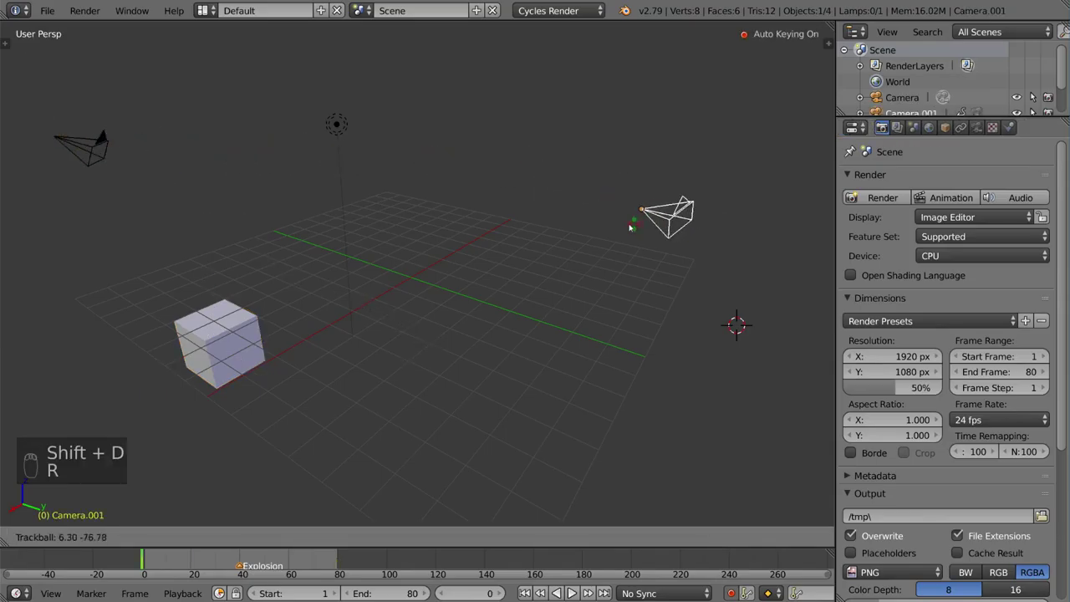
pyautogui.rightClick(563, 239)
pyautogui.press('r')
pyautogui.press('r')
pyautogui.press('r')
pyautogui.press('r')
pyautogui.rightClick(652, 268)
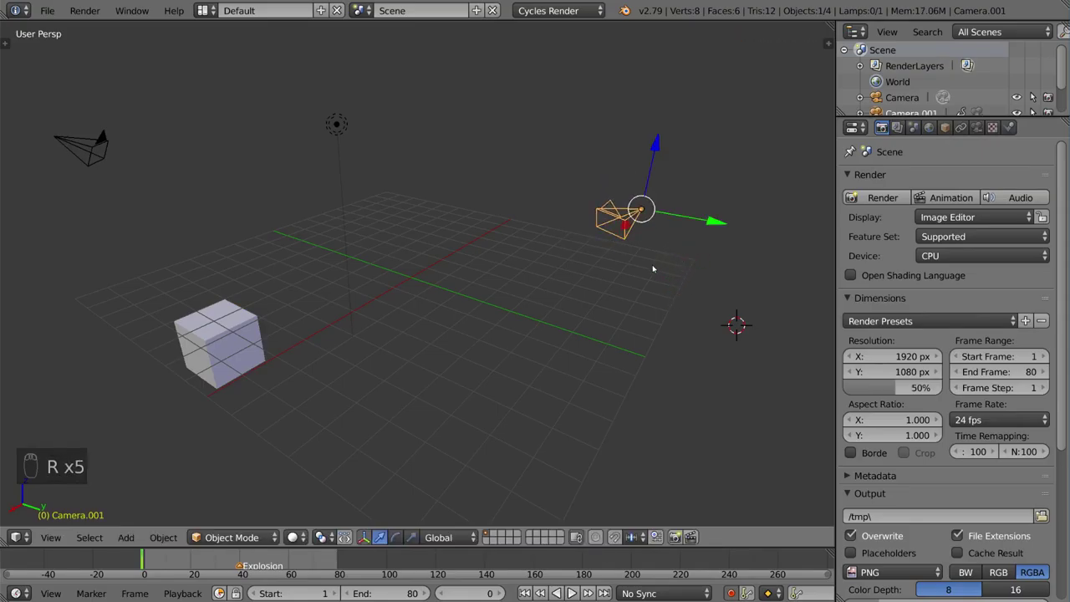
pyautogui.press('ctrl+KP_0')
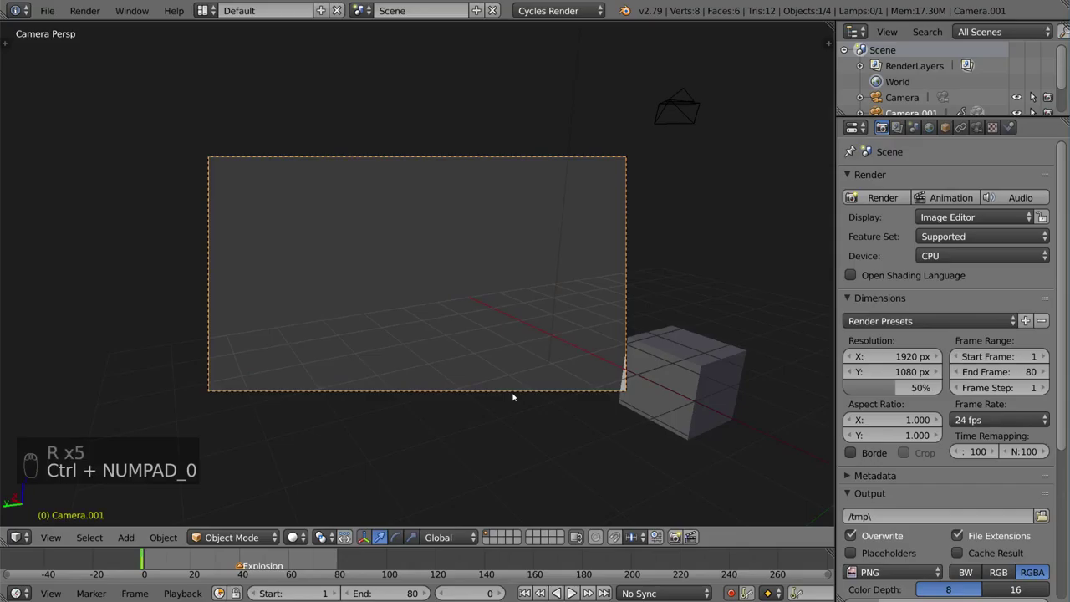
# Move and trackball-rotate Camera.001 to reframe the cube
pyautogui.press('g')
pyautogui.press('r')
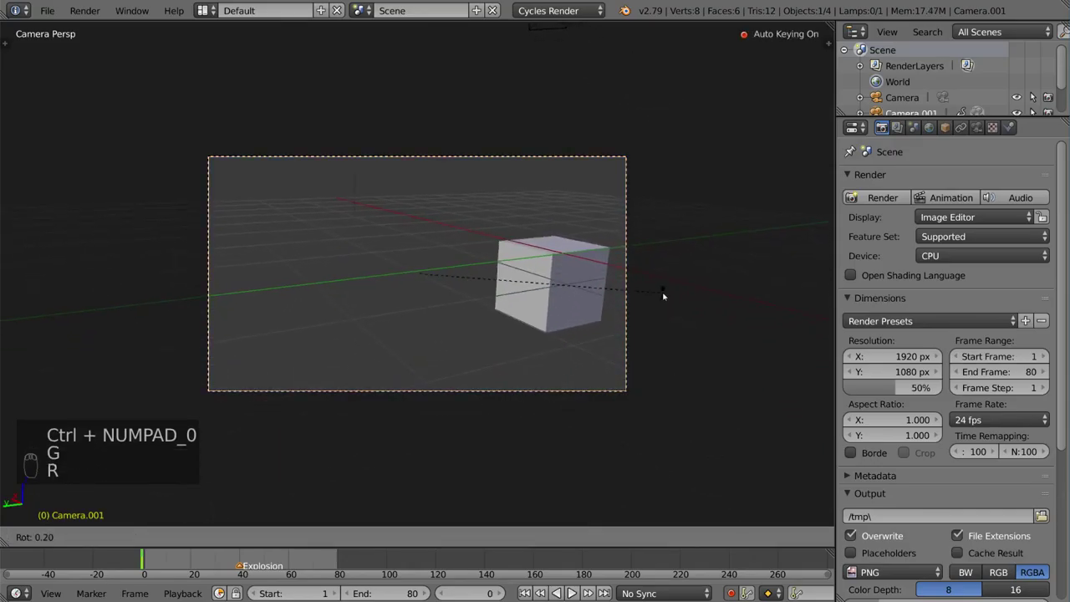
pyautogui.press('r')
pyautogui.press('r')
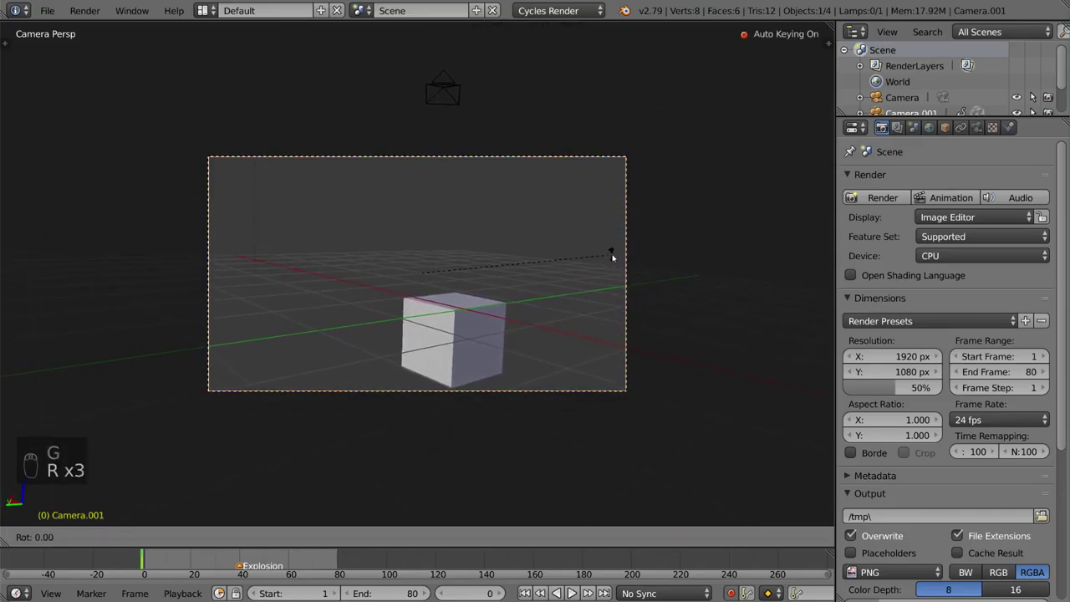
pyautogui.press('g')
pyautogui.click(528, 461)
# Pull Camera.001 back so the cube sits small near the bottom centre, then play
pyautogui.press('r')
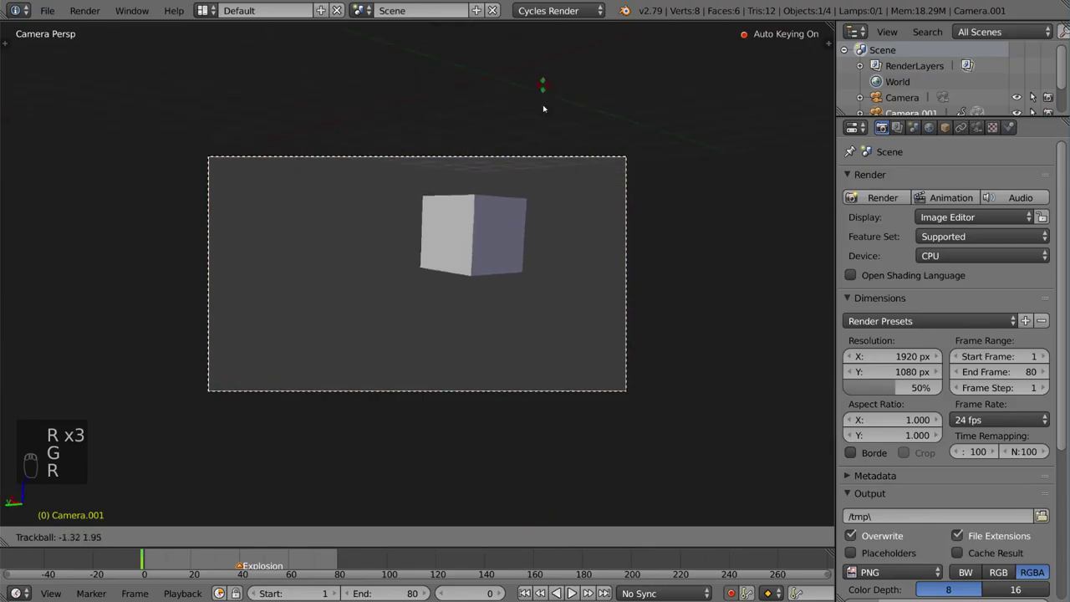
pyautogui.click(544, 308)
pyautogui.press('g')
pyautogui.click(568, 193)
pyautogui.press('r')
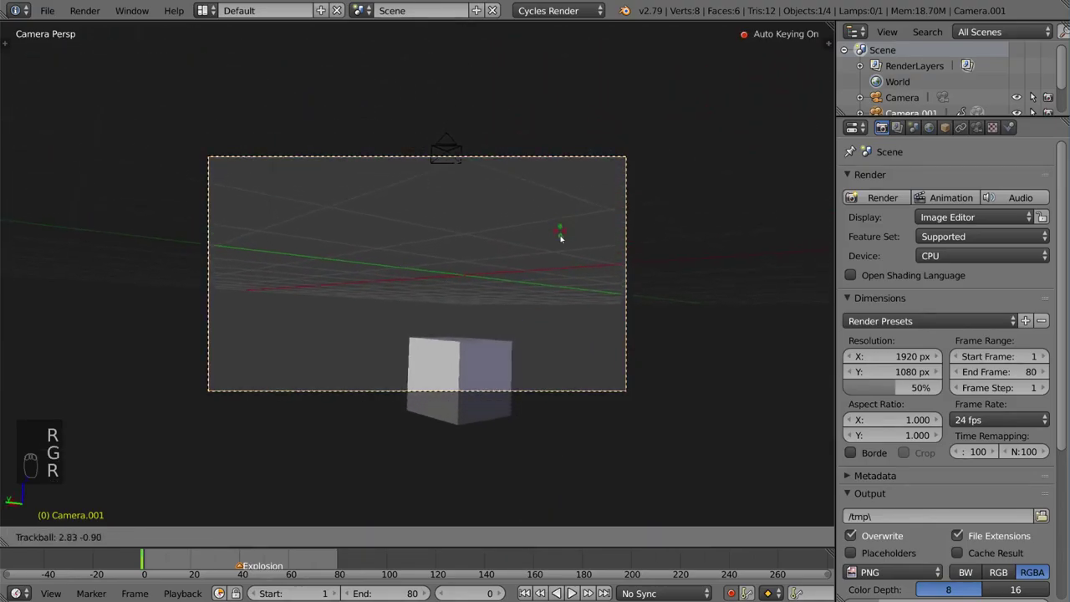
pyautogui.press('g')
pyautogui.click(663, 411)
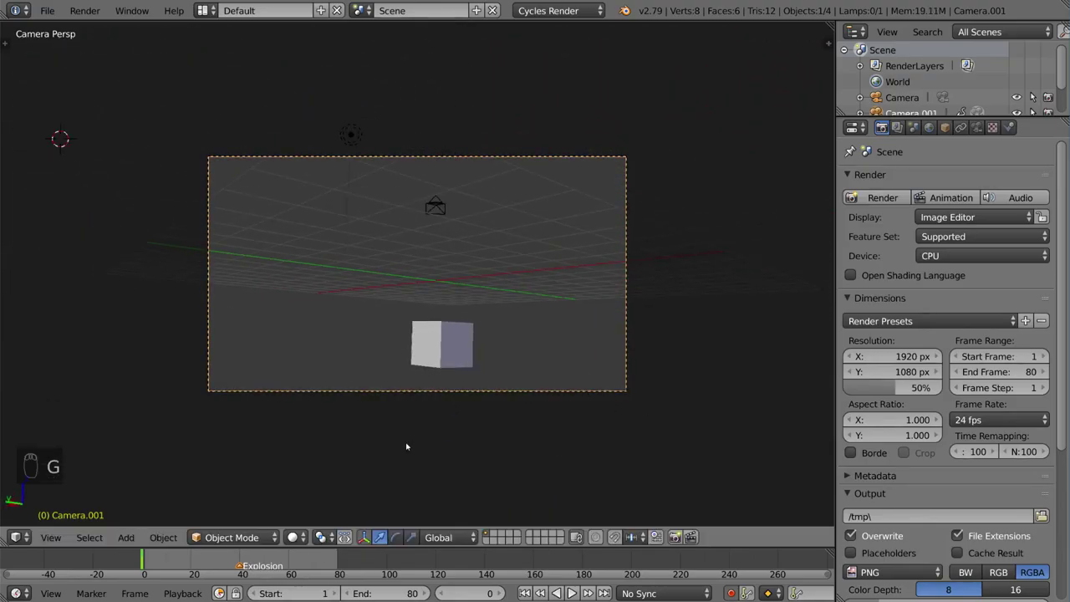
pyautogui.hotkey('alt', 'a')
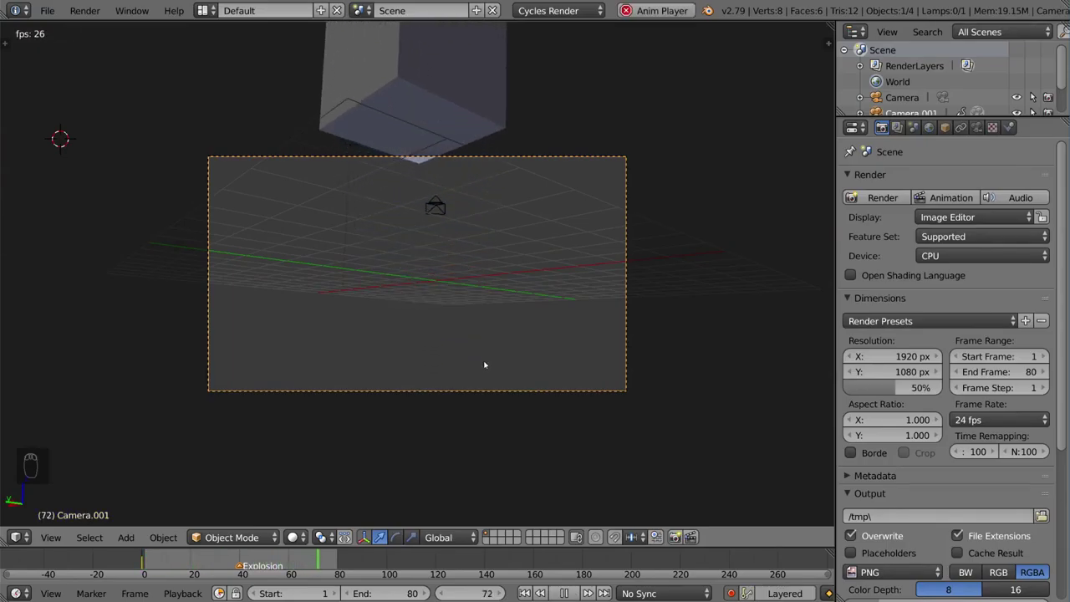
# Stop playback at frame 34 and select Camera.001
pyautogui.hotkey('alt', 'a')
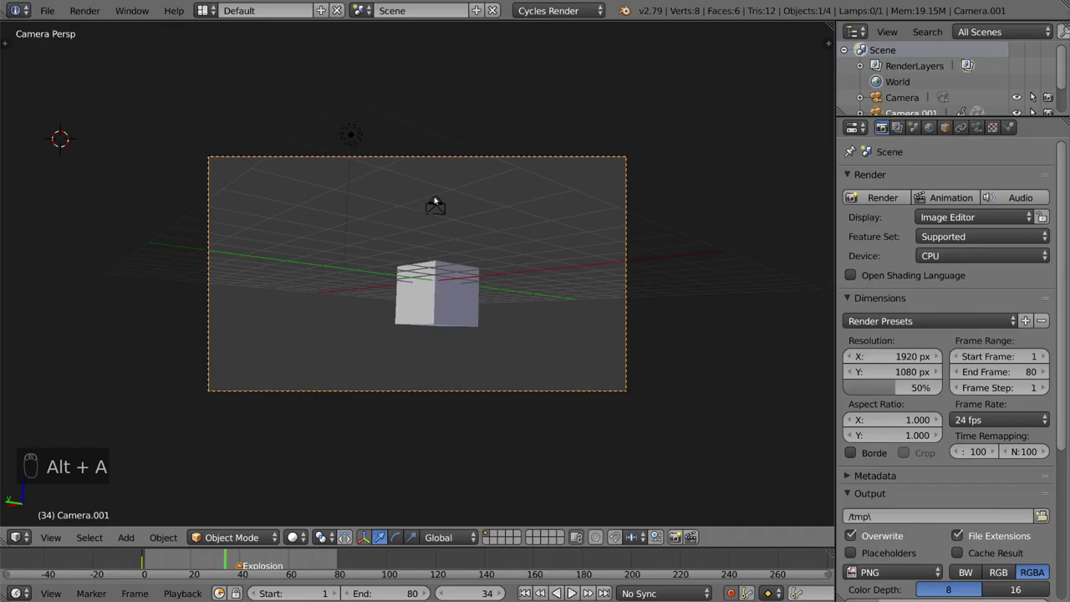
pyautogui.rightClick(495, 186)
# Add a marker at frame 0 and rename it 'Starting Camera'
pyautogui.click(138, 566)
pyautogui.press('m')
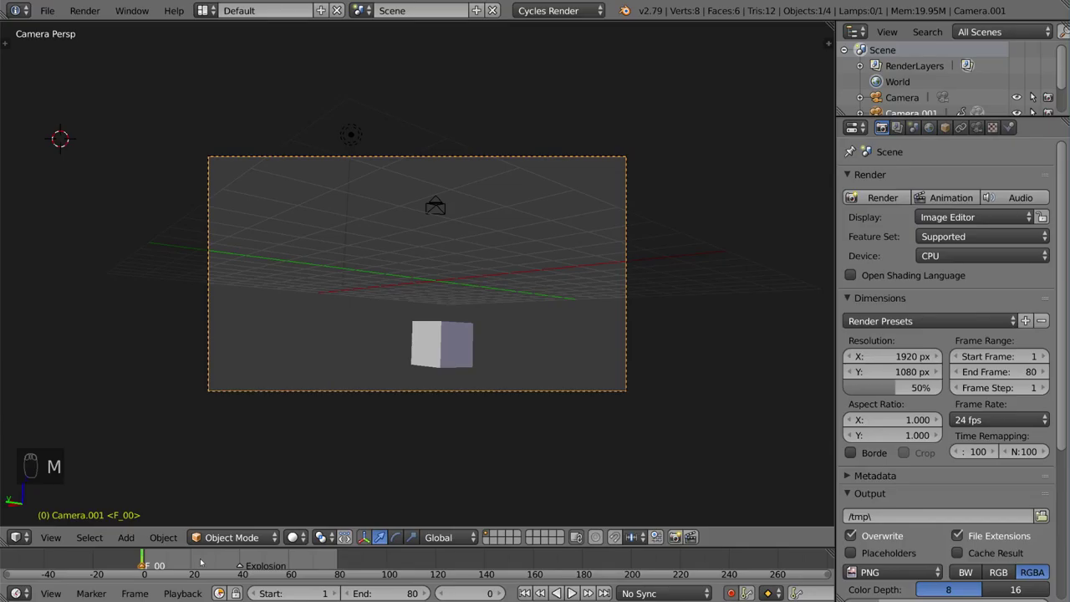
pyautogui.hotkey('ctrl', 'm')
pyautogui.write('Start')
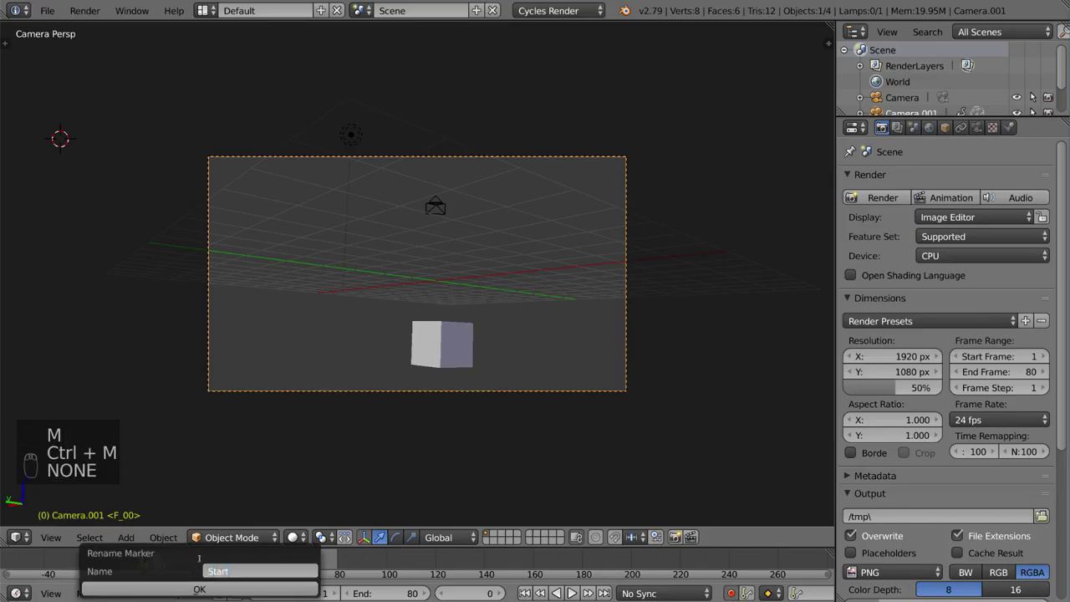
pyautogui.write('ing Camera')
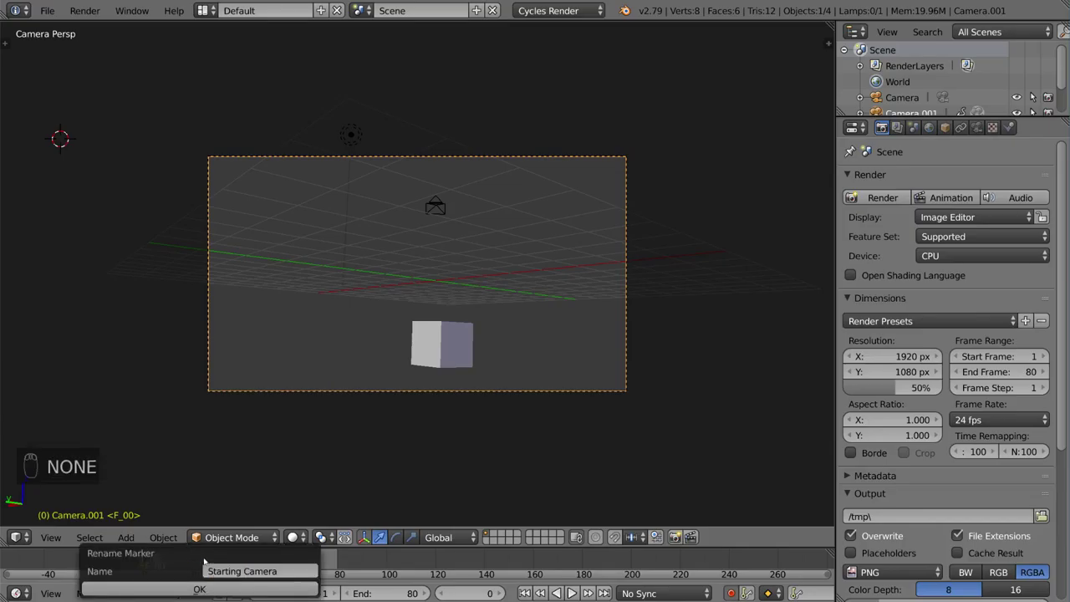
pyautogui.click(259, 588)
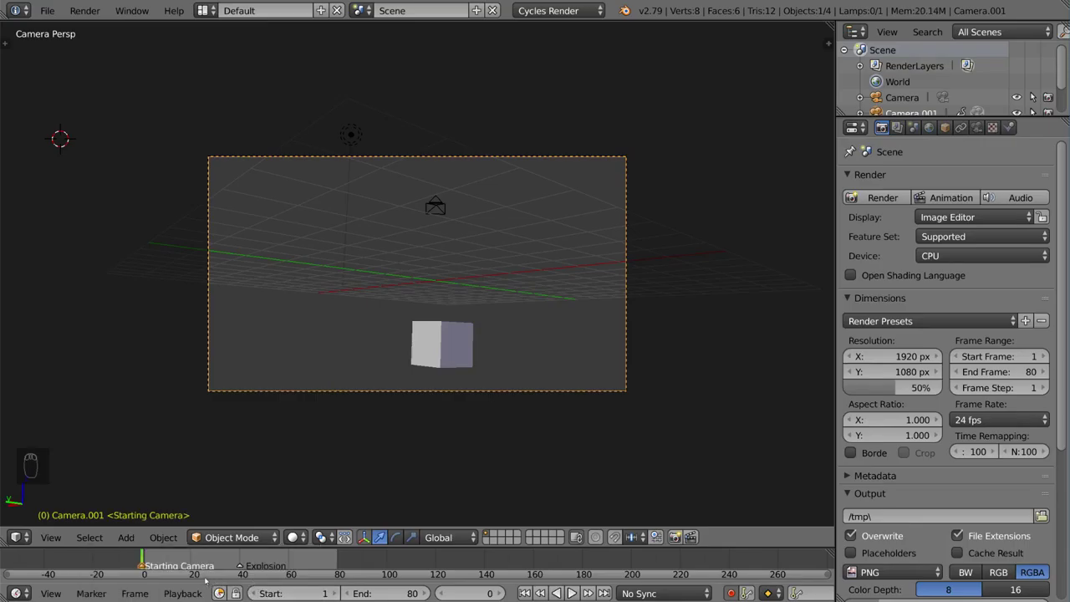
pyautogui.rightClick(442, 206)
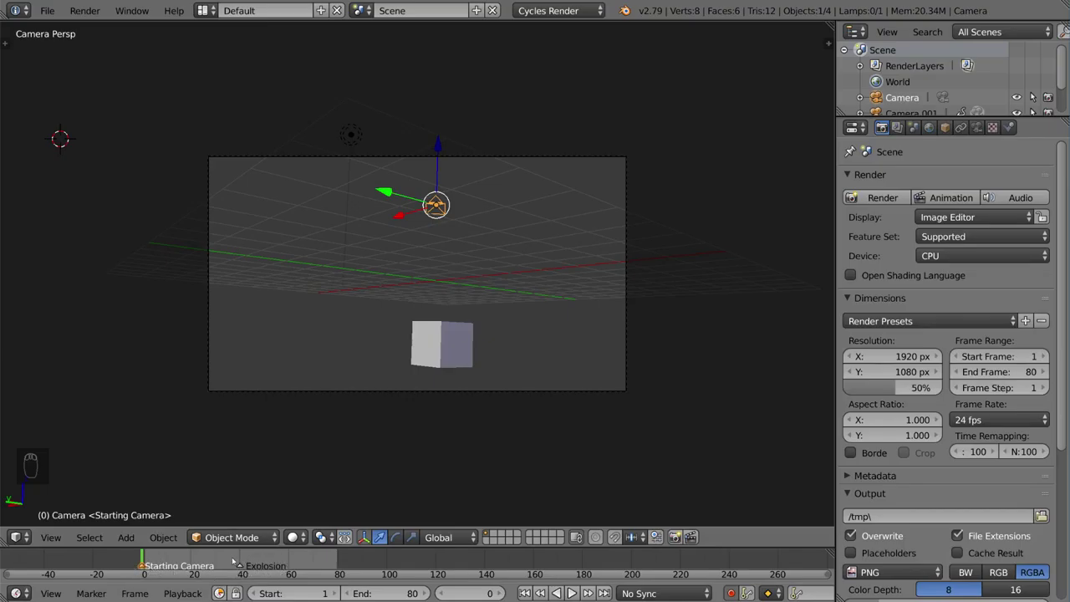
# Bind the original Camera to the Starting Camera marker with Ctrl+B and play the animation
pyautogui.hotkey('ctrl', 'b')
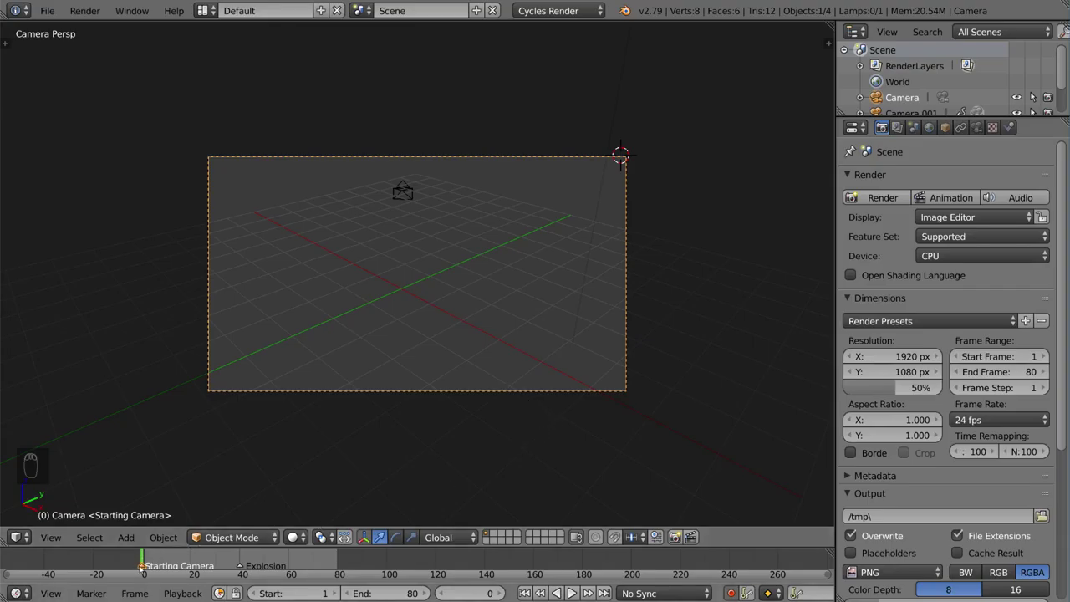
pyautogui.hotkey('alt', 'a')
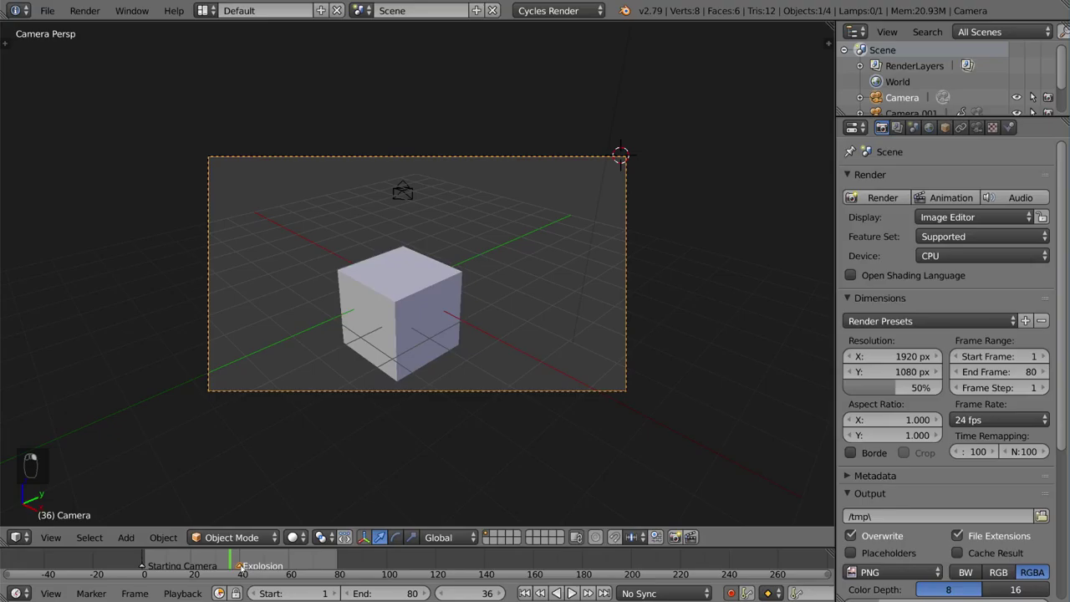
# Halt playback at frame 37, just past the Explosion marker, and select Camera.001
pyautogui.moveTo(250, 559); pyautogui.dragTo(234, 558)
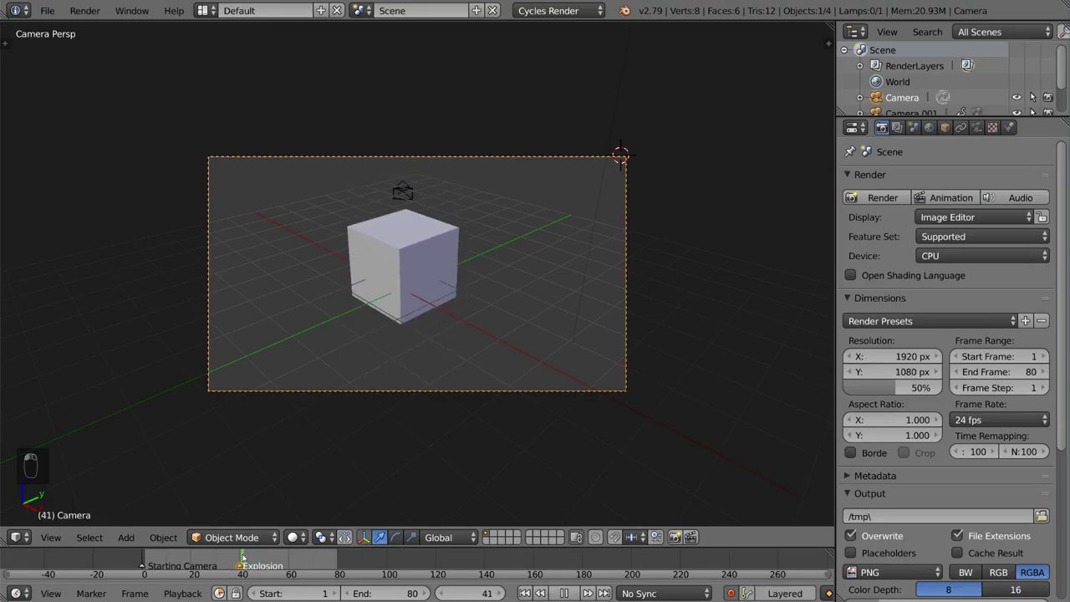
pyautogui.hotkey('alt', 'a')
pyautogui.rightClick(403, 192)
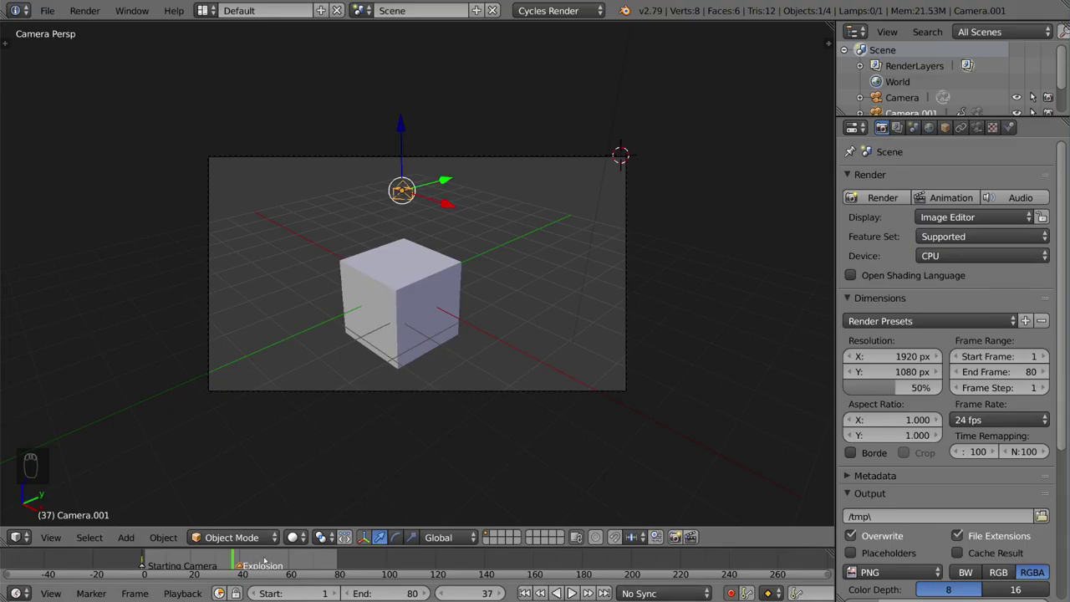
# Bind Camera.001 to the Explosion marker, then replay from the start to confirm the camera cut
pyautogui.hotkey('ctrl', 'b')
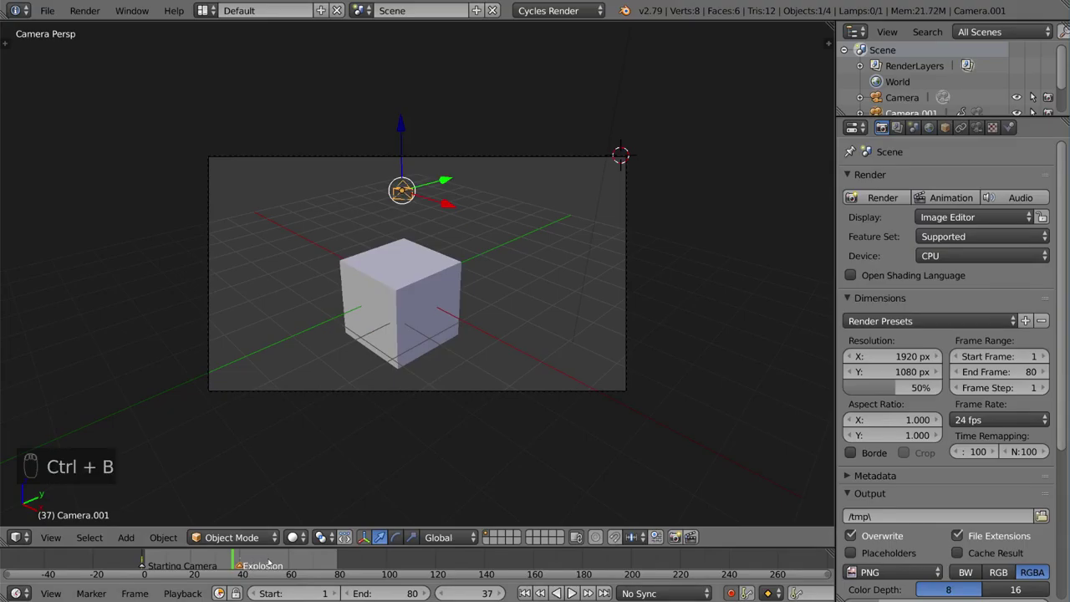
pyautogui.hotkey('alt', 'a')
pyautogui.hotkey('alt', 'a')
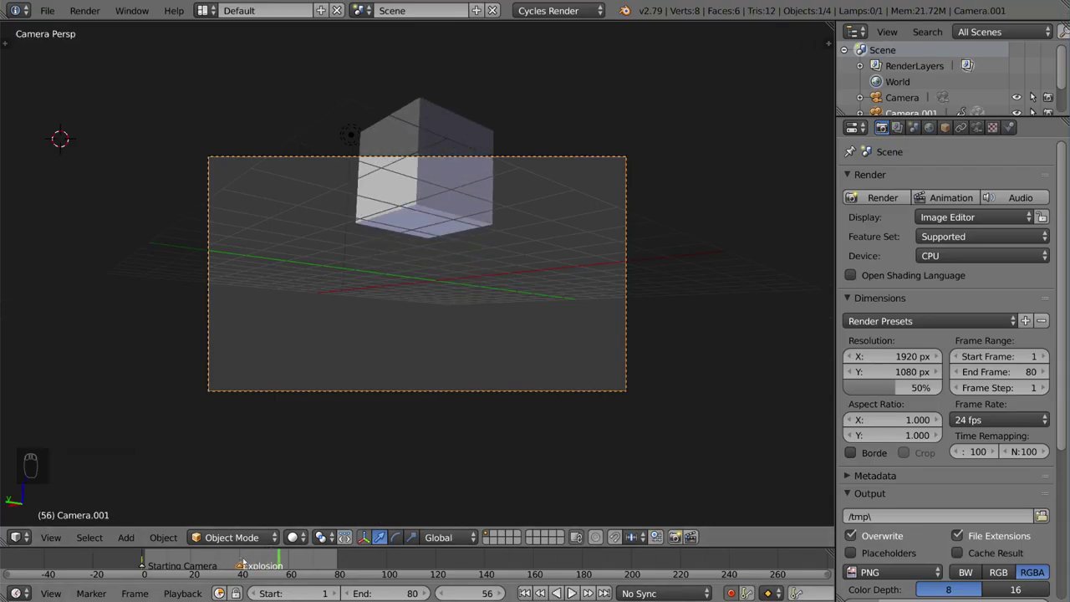
pyautogui.hotkey('shift', 'Left')
pyautogui.hotkey('alt', 'a')
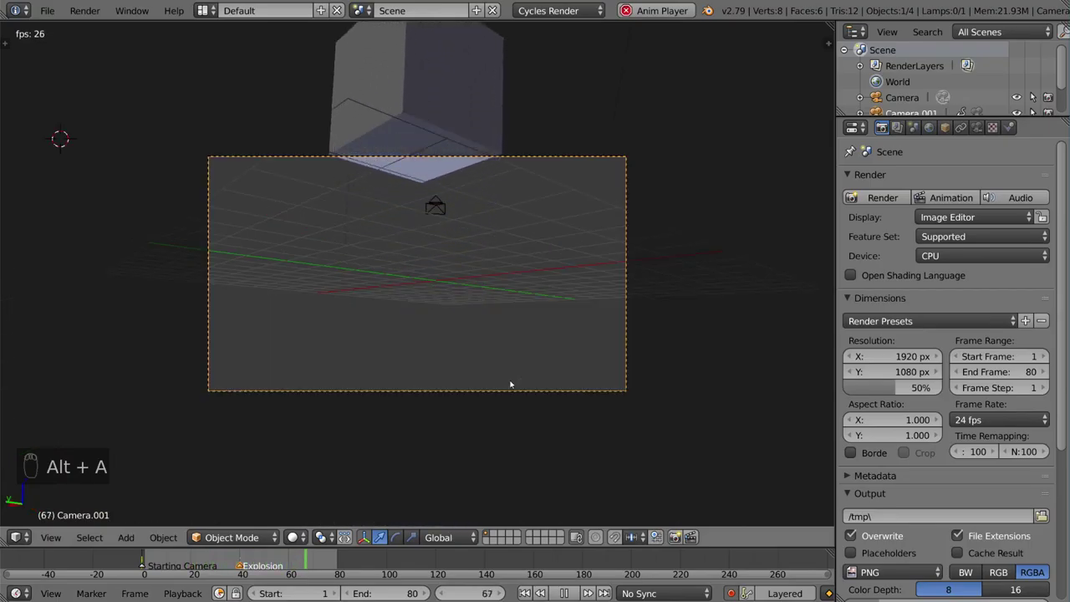
pyautogui.hotkey('alt', 'a')
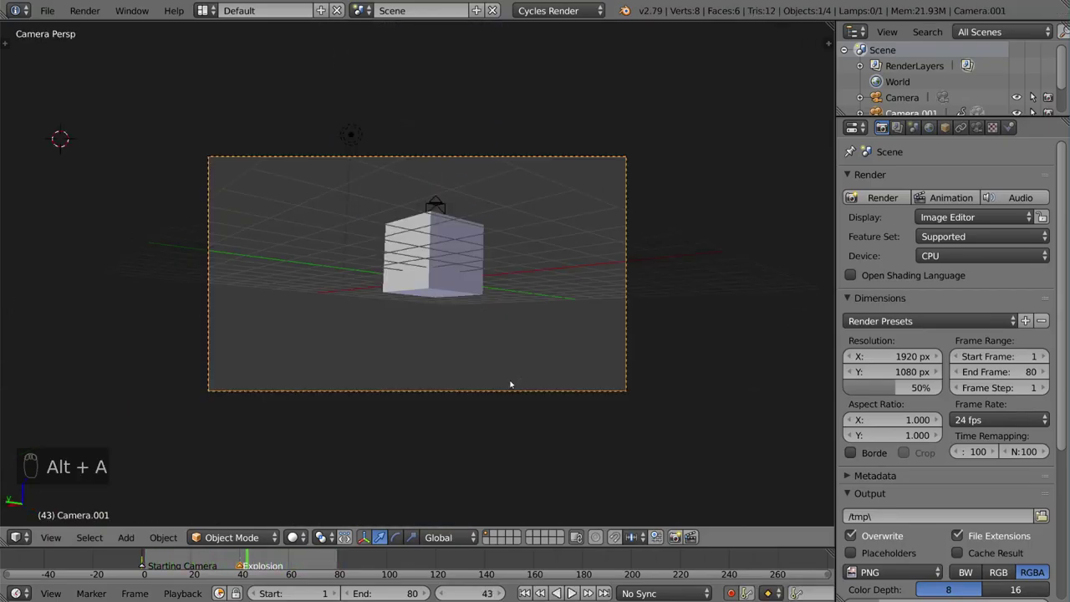